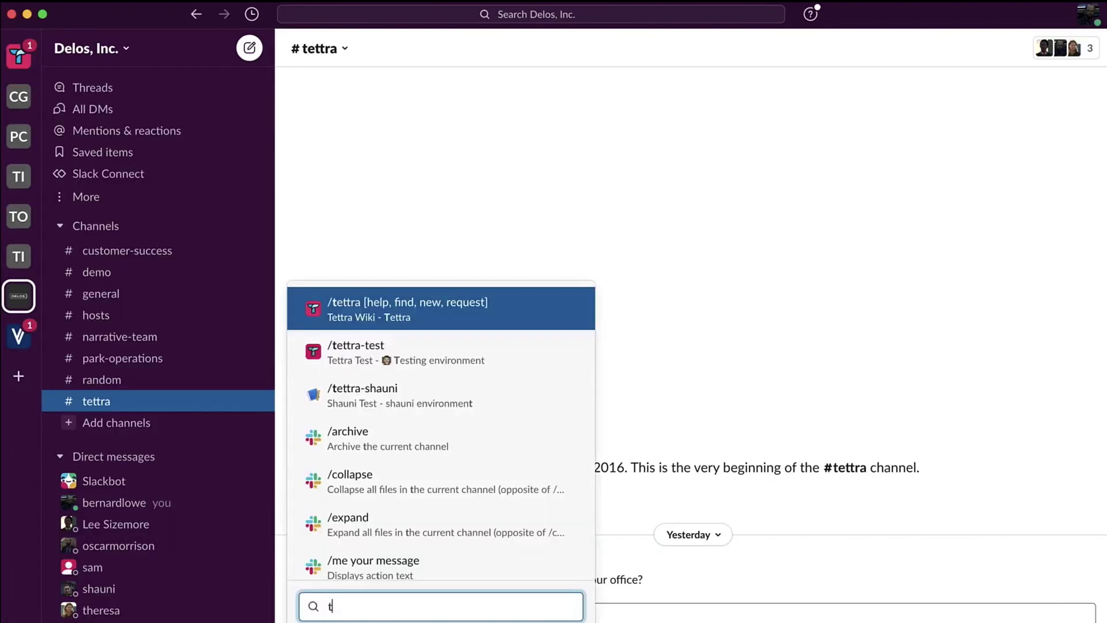
Step: Type 'tettra find' while the promo moves from the Slab demo to Capterra's listing
{"action": "type", "text": "tettra find"}
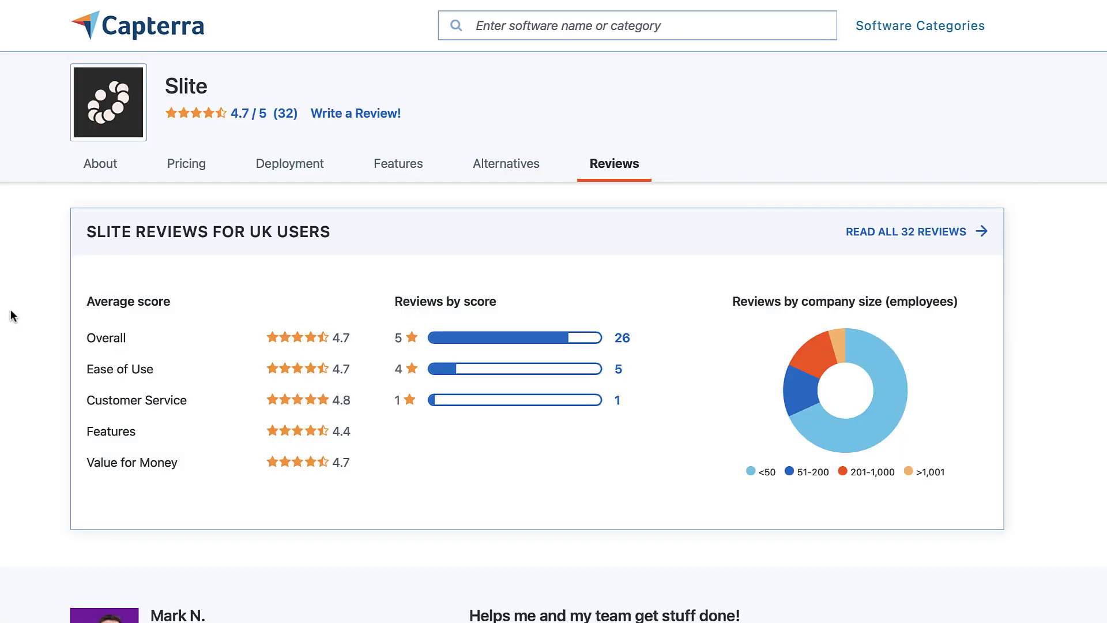
Step: Scroll down through Slite's user reviews on the Capterra Reviews tab
{"action": "scroll", "coordinate": [13, 316], "scroll_direction": "down", "scroll_amount": 10}
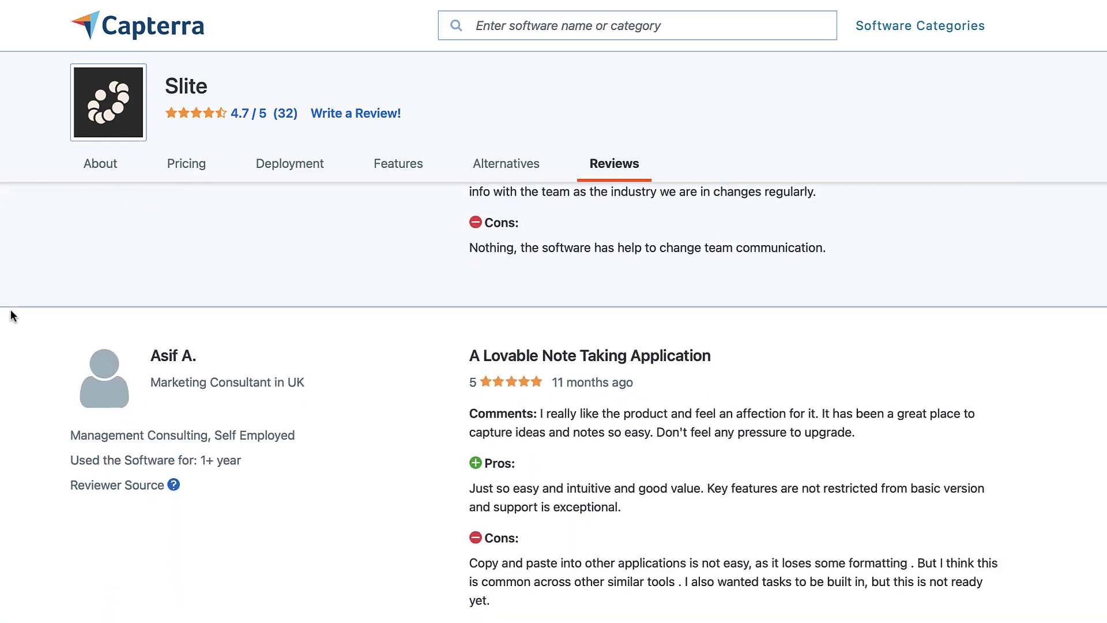
{"action": "scroll", "coordinate": [12, 316], "scroll_direction": "down", "scroll_amount": 15}
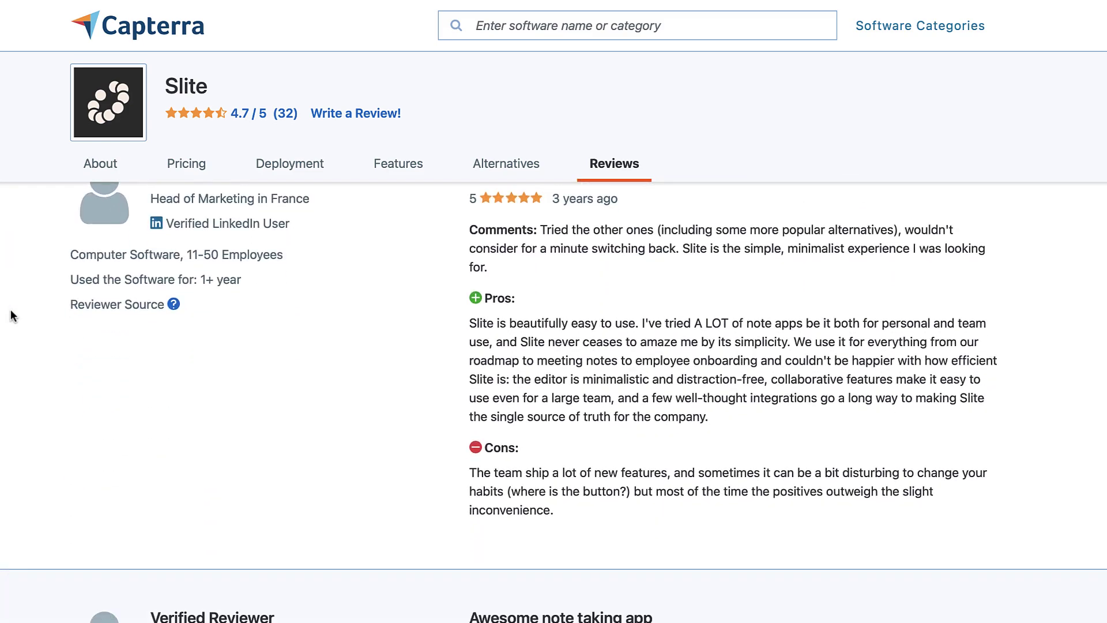
{"action": "scroll", "coordinate": [12, 316], "scroll_direction": "down", "scroll_amount": 10}
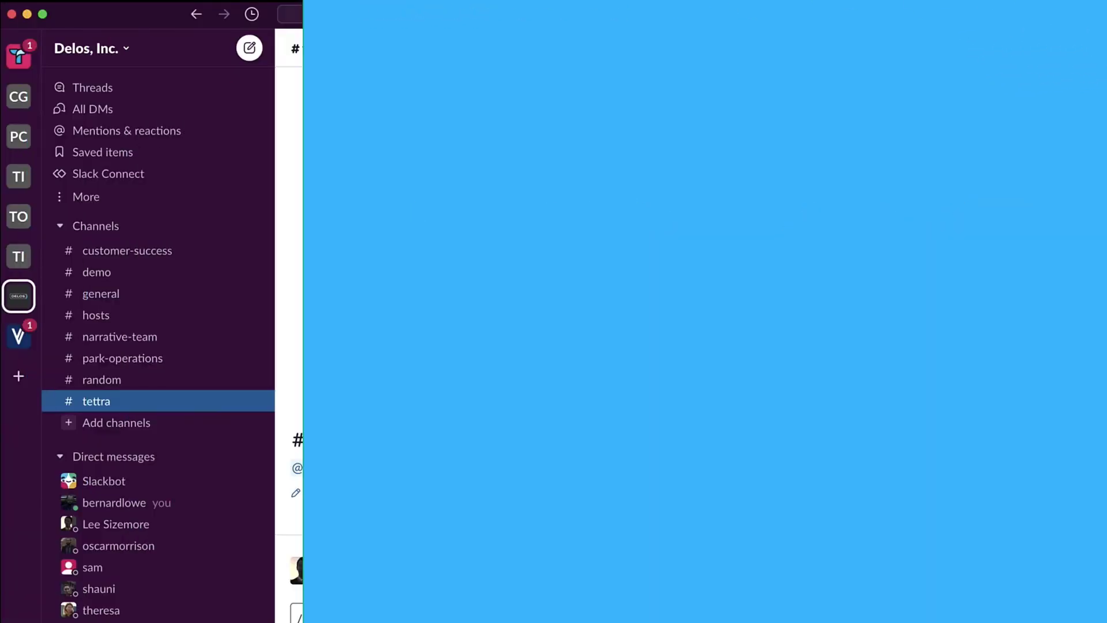
Step: Send '/tettra find parking' in #tettra and scroll the Tettra Wiki results
{"action": "key", "text": "Return"}
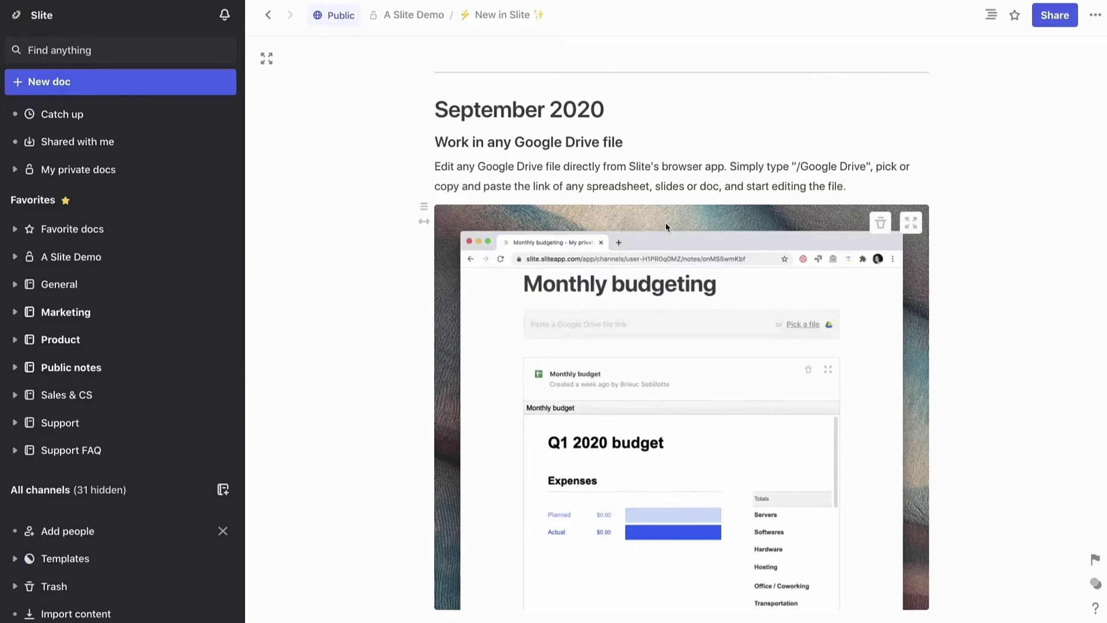
{"action": "scroll", "coordinate": [666, 224], "scroll_direction": "down", "scroll_amount": 6}
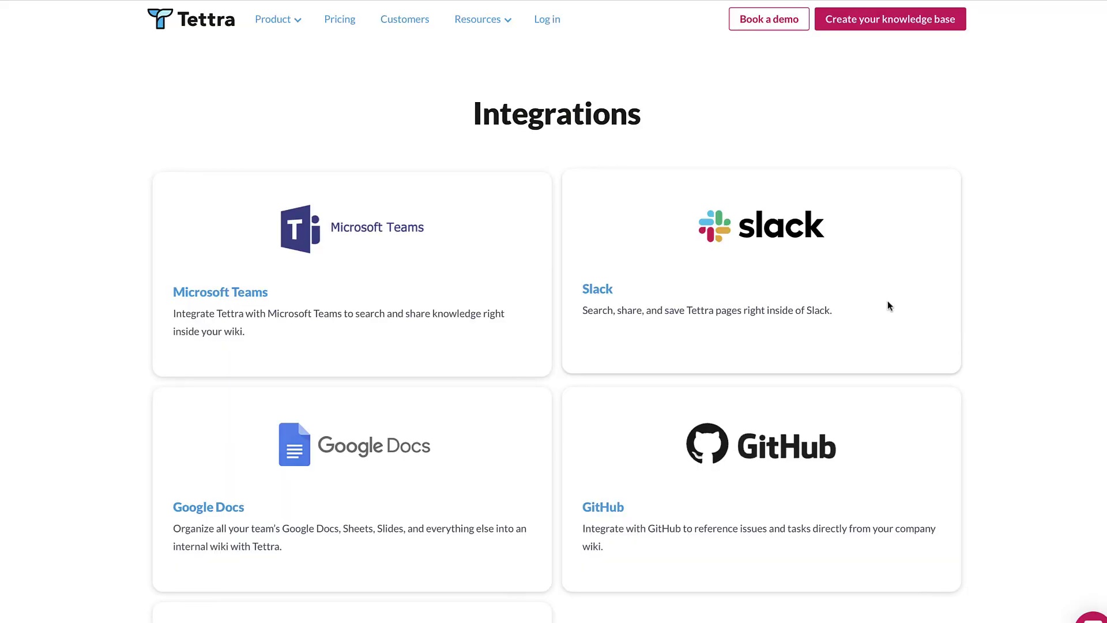
Step: Open the Slack integration card on Tettra's Integrations page
{"action": "left_click", "coordinate": [952, 345]}
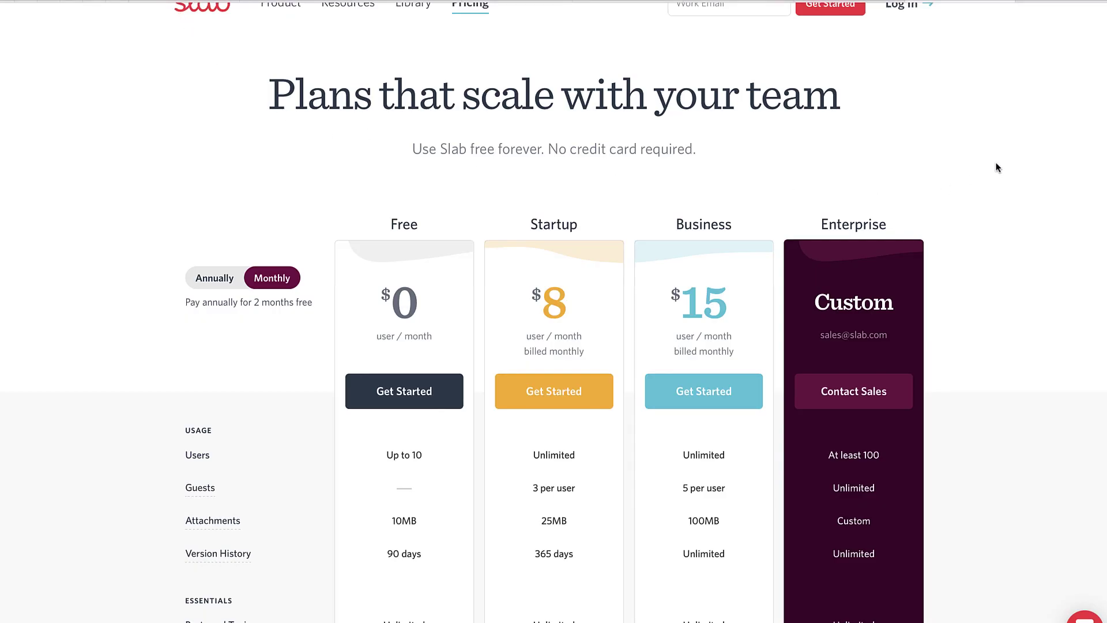
Step: Scroll through Slab's Free, Startup, Business and Enterprise plan comparison table
{"action": "scroll", "coordinate": [554, 345], "scroll_direction": "down", "scroll_amount": 5}
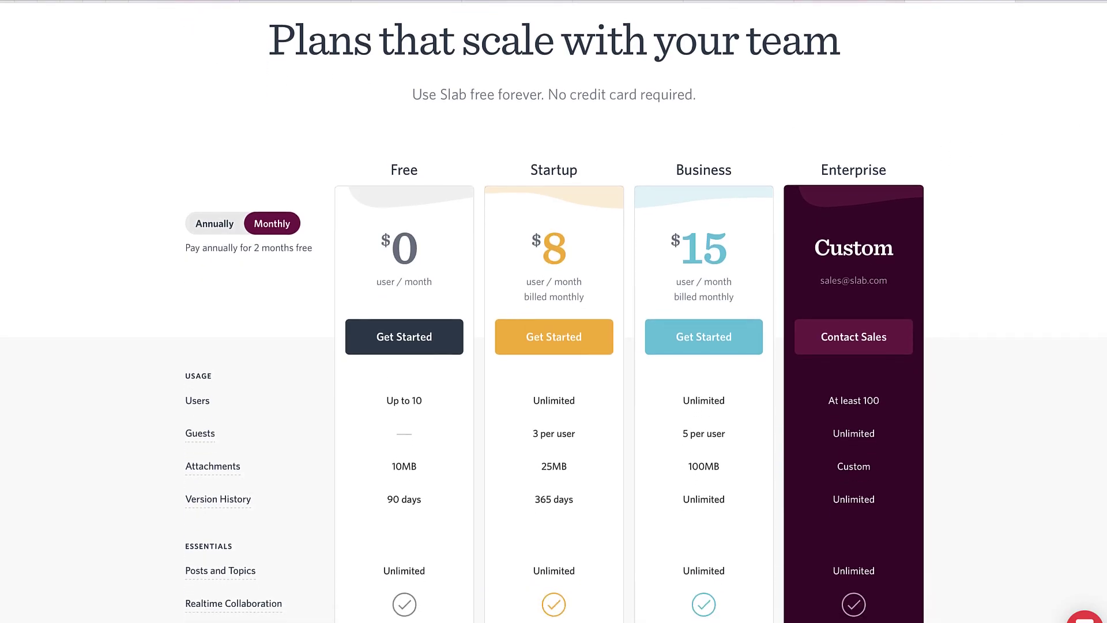
{"action": "scroll", "coordinate": [553, 345], "scroll_direction": "down", "scroll_amount": 2}
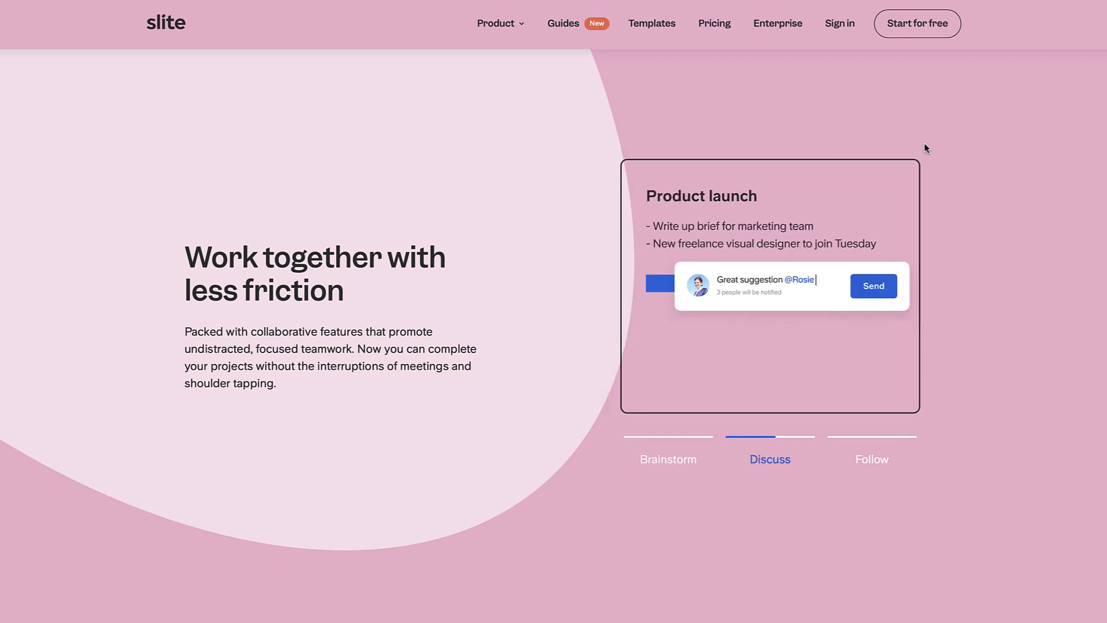
Step: Scroll past Slite's collaboration and channels sections and show the editor's Sketch 'Website map' example
{"action": "scroll", "coordinate": [551, 141], "scroll_direction": "down", "scroll_amount": 5}
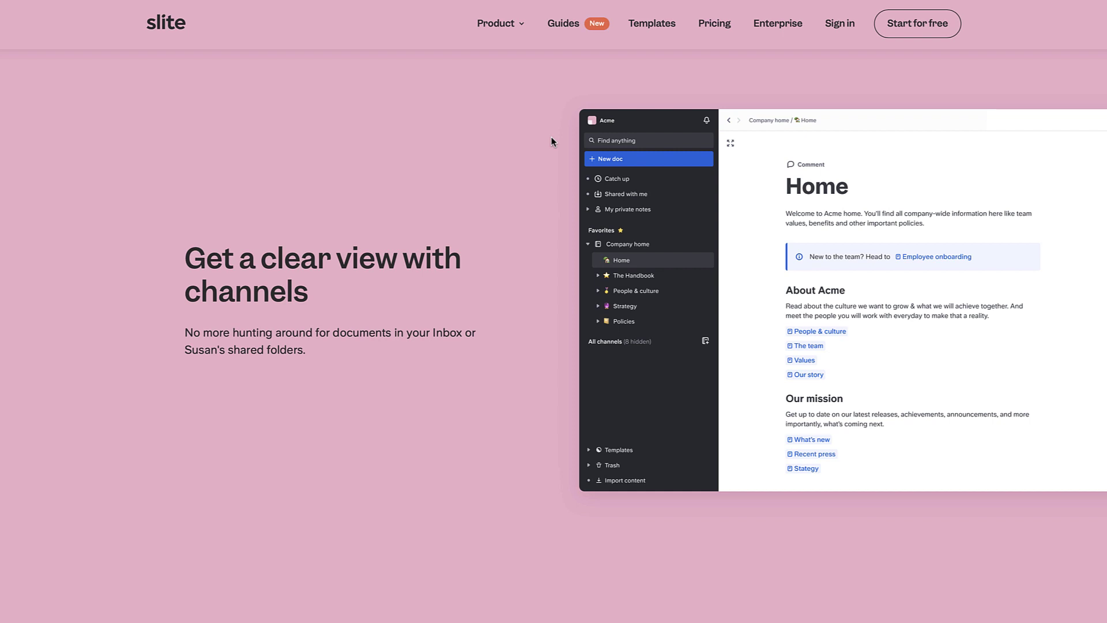
{"action": "scroll", "coordinate": [915, 252], "scroll_direction": "down", "scroll_amount": 10}
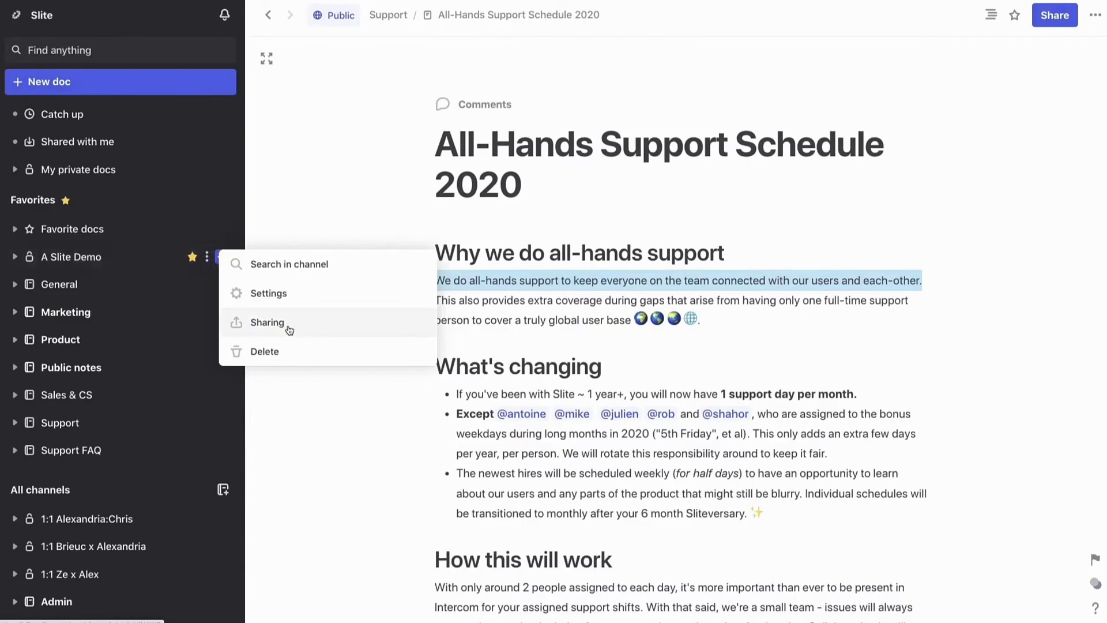
{"action": "left_click", "coordinate": [289, 324]}
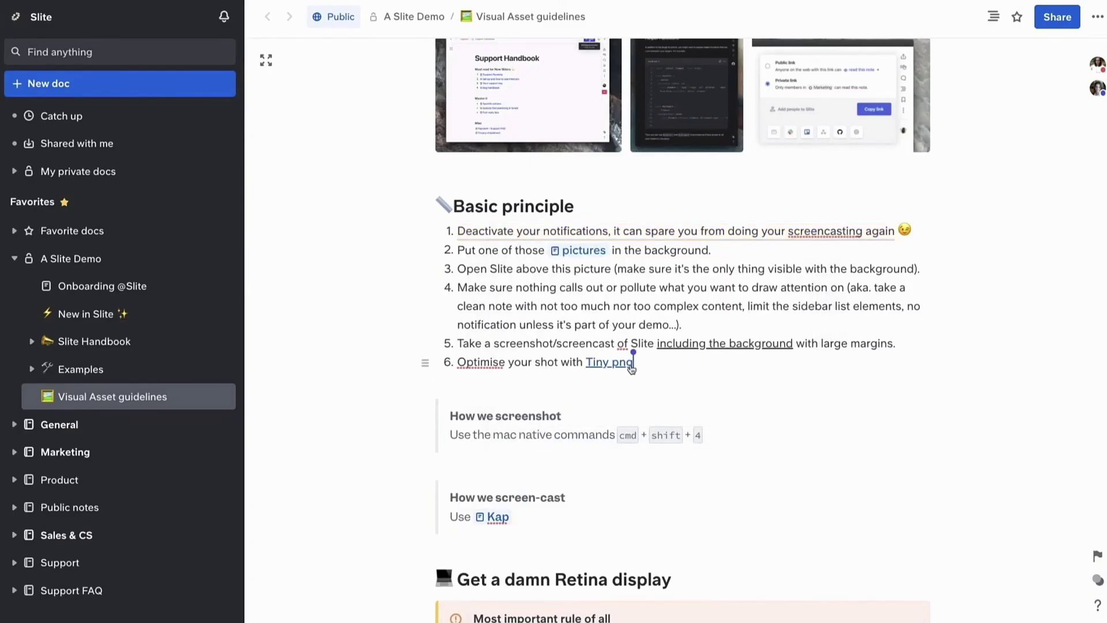
Step: Add a new line below step 6 and bring up the full formatting options
{"action": "left_click", "coordinate": [546, 378]}
{"action": "mouse_move", "coordinate": [436, 381]}
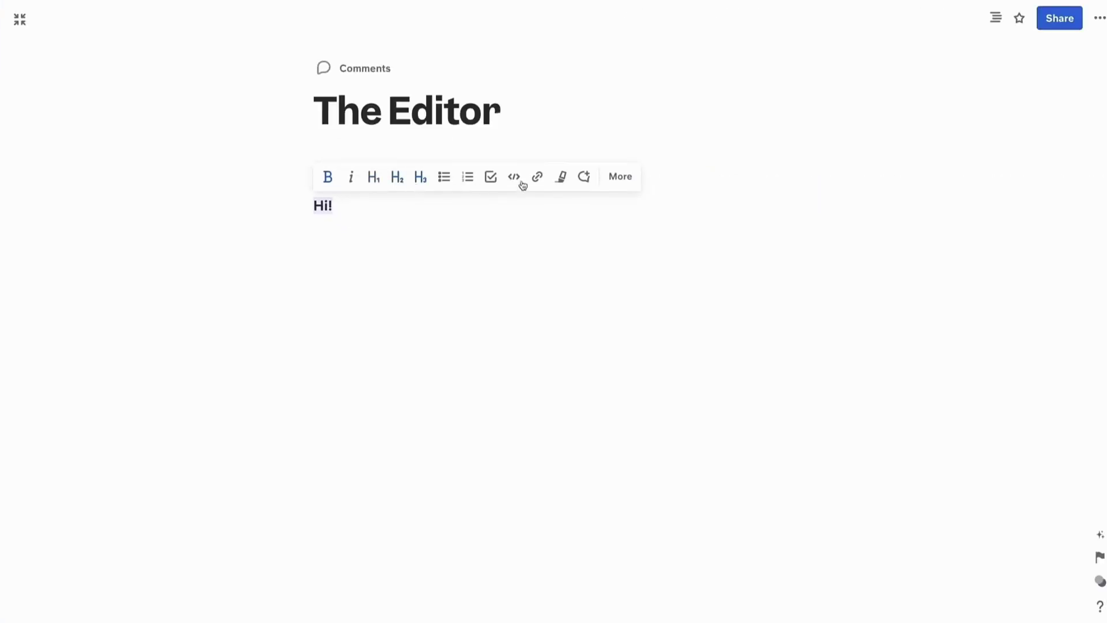
{"action": "left_click", "coordinate": [620, 181]}
{"action": "scroll", "coordinate": [548, 273], "scroll_direction": "down", "scroll_amount": 2}
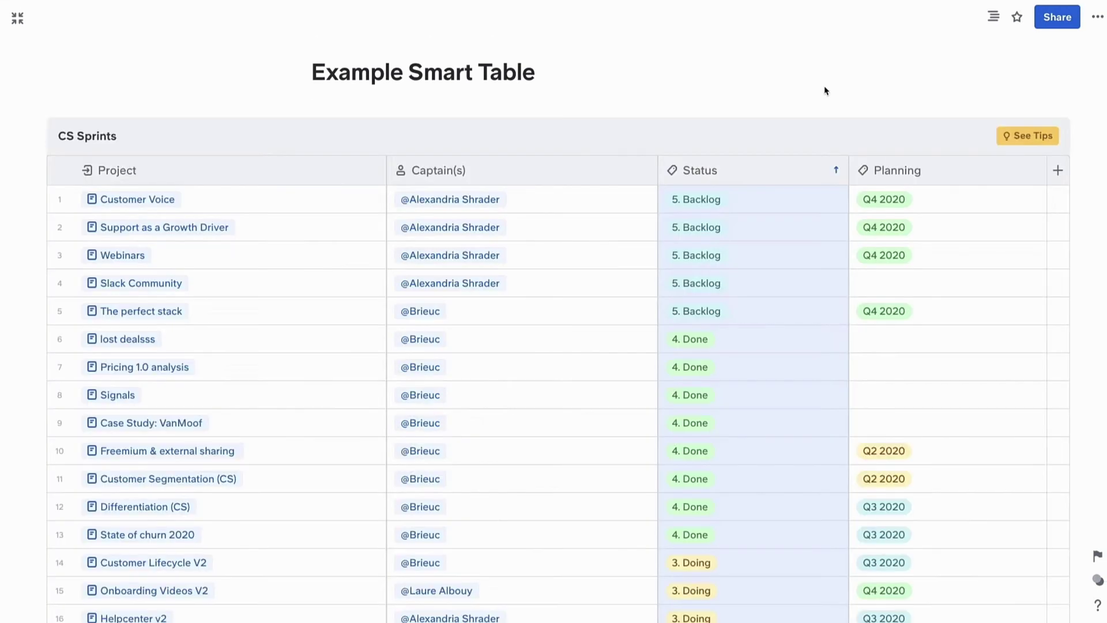
Step: Sort the CS Sprints smart table by Status from A to Z
{"action": "left_click", "coordinate": [836, 170]}
{"action": "left_click", "coordinate": [780, 313]}
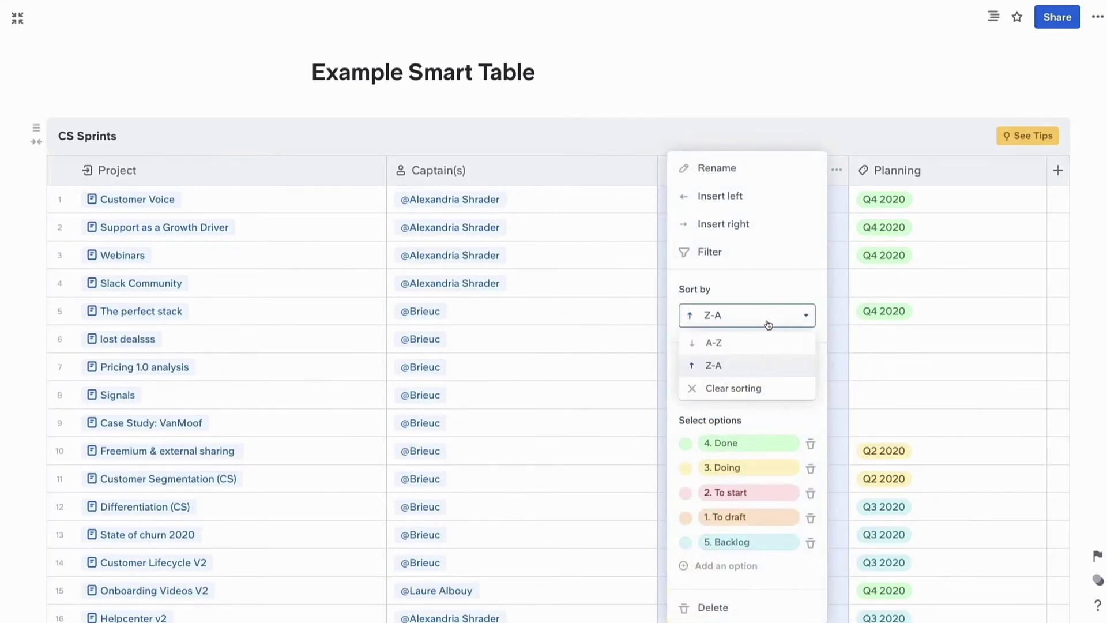
{"action": "left_click", "coordinate": [745, 343]}
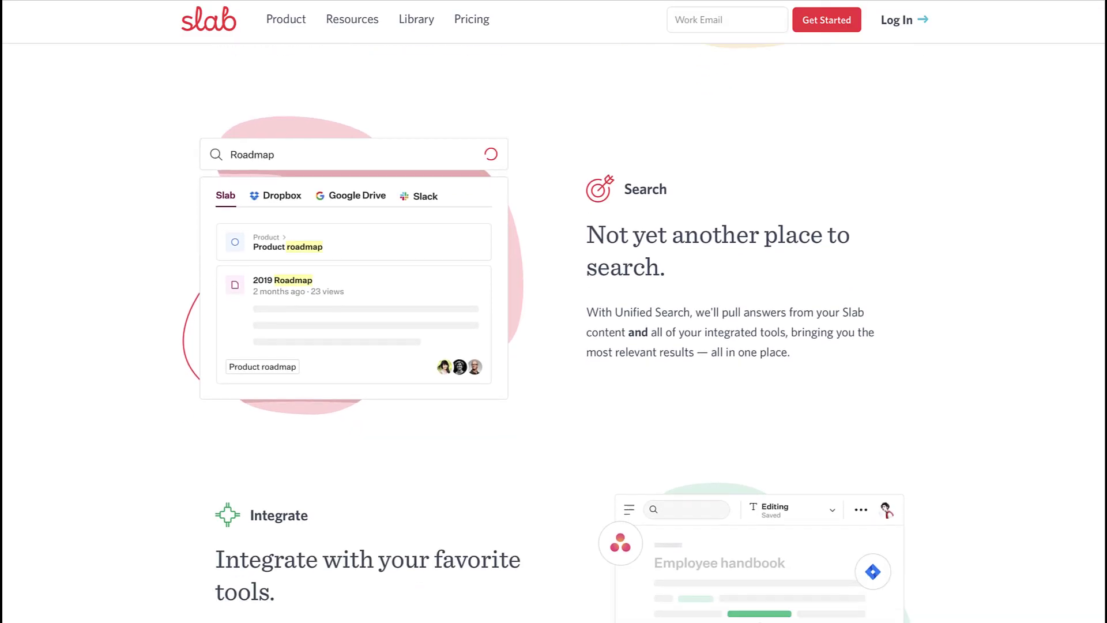
{"action": "scroll", "coordinate": [617, 332], "scroll_direction": "down", "scroll_amount": 2}
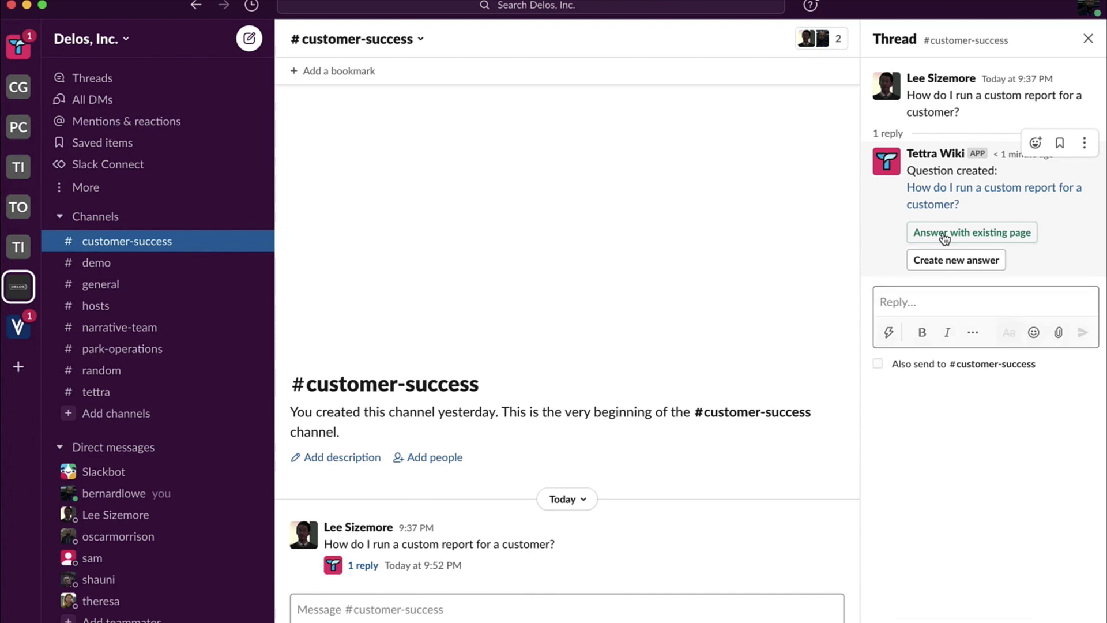
Step: Answer the custom report question with an existing page and open the Tettra page selector
{"action": "left_click", "coordinate": [944, 235]}
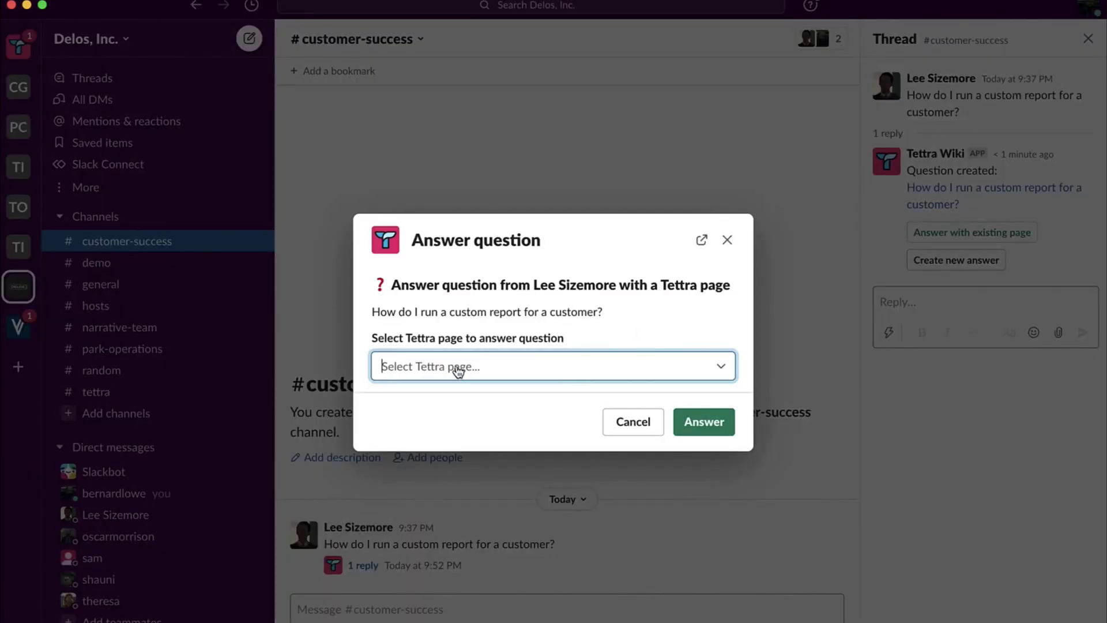
{"action": "left_click", "coordinate": [455, 369]}
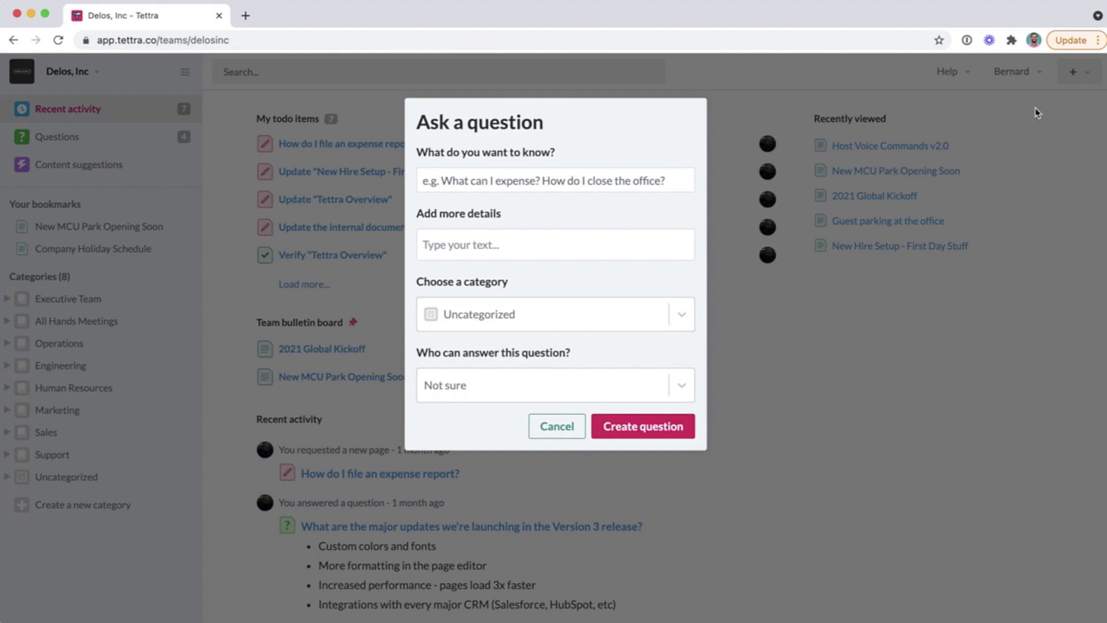
Step: Ask how to submit a work from home request, under Operations, answered by the category owner
{"action": "left_click", "coordinate": [516, 182]}
{"action": "type", "text": "How do I submit a work from home request?"}
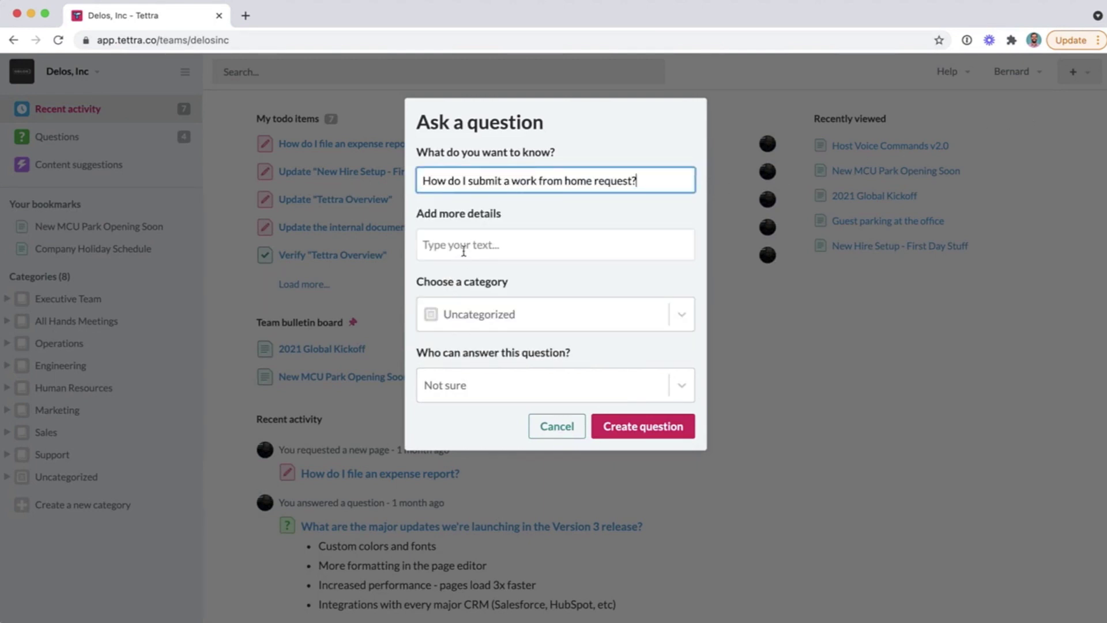
{"action": "left_click", "coordinate": [459, 311]}
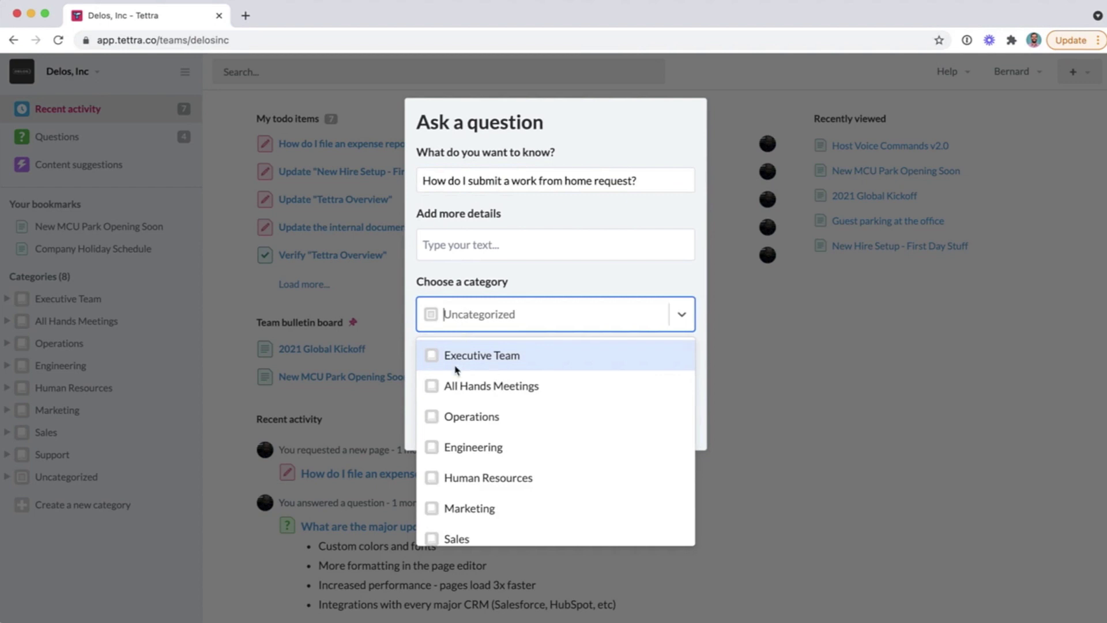
{"action": "left_click", "coordinate": [458, 418]}
{"action": "left_click", "coordinate": [468, 395]}
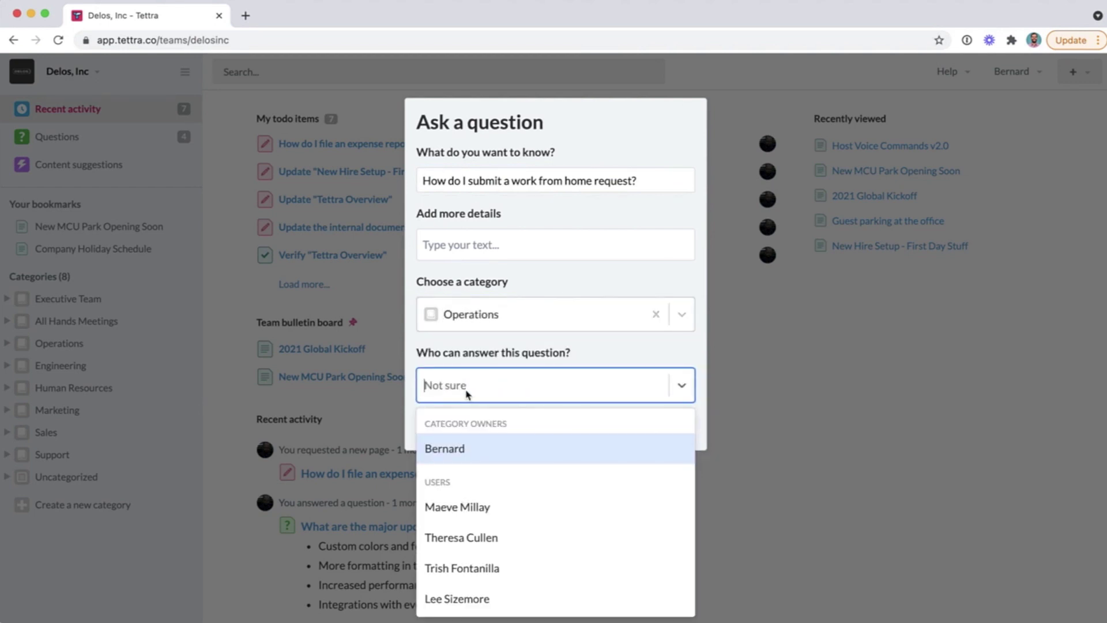
{"action": "left_click", "coordinate": [456, 450]}
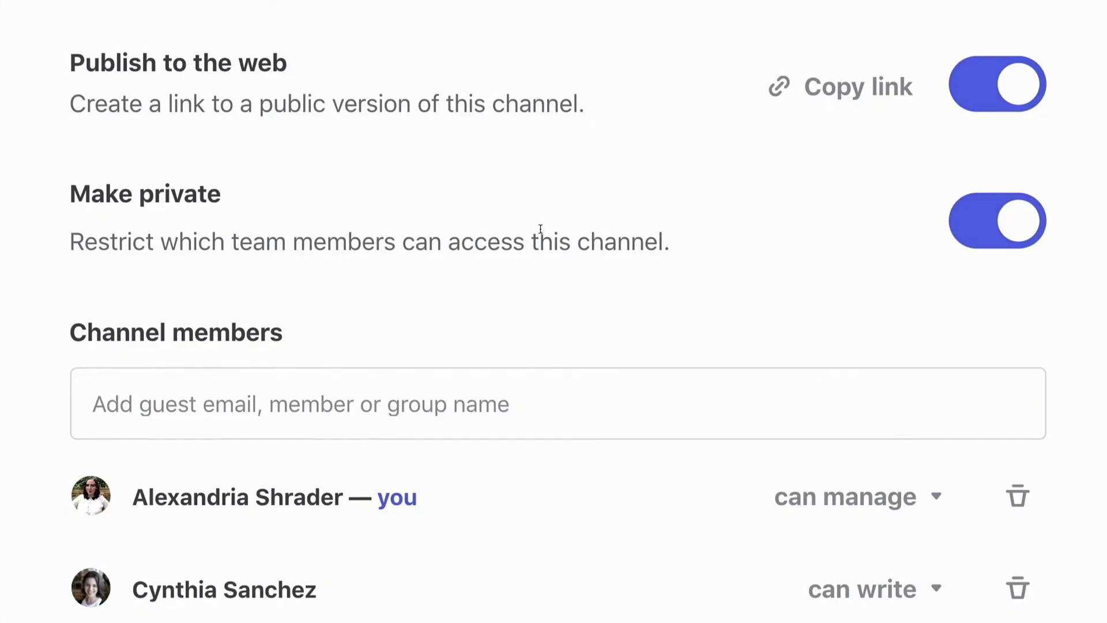
Step: Browse the handbook's 1:1s Handbook, Feedback and First 1:1 template docs
{"action": "scroll", "coordinate": [540, 229], "scroll_direction": "down", "scroll_amount": 3}
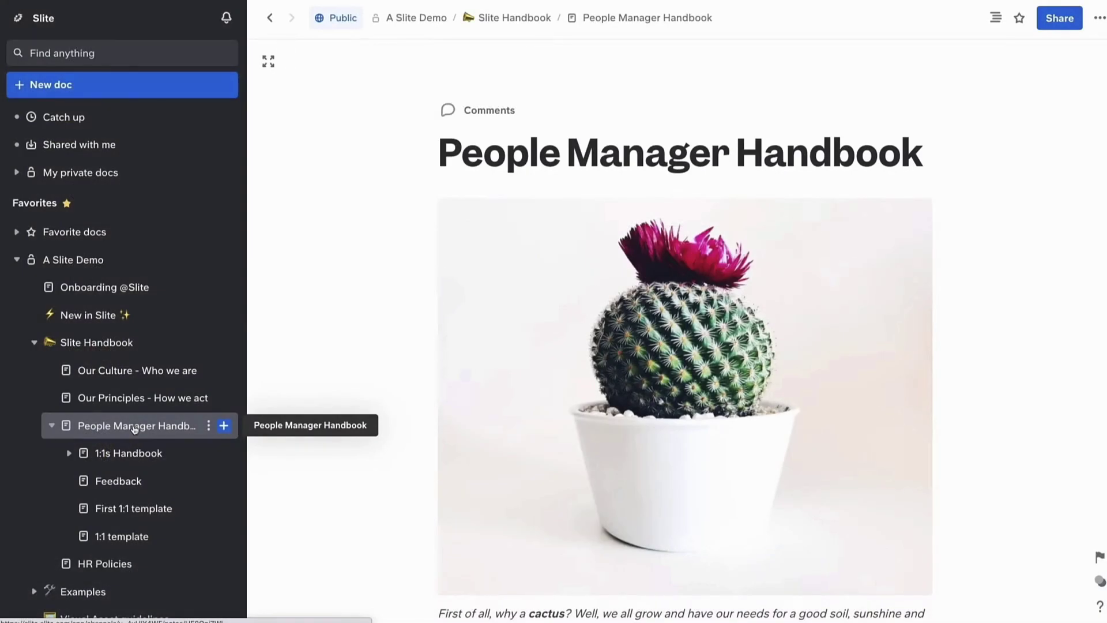
{"action": "left_click", "coordinate": [132, 452]}
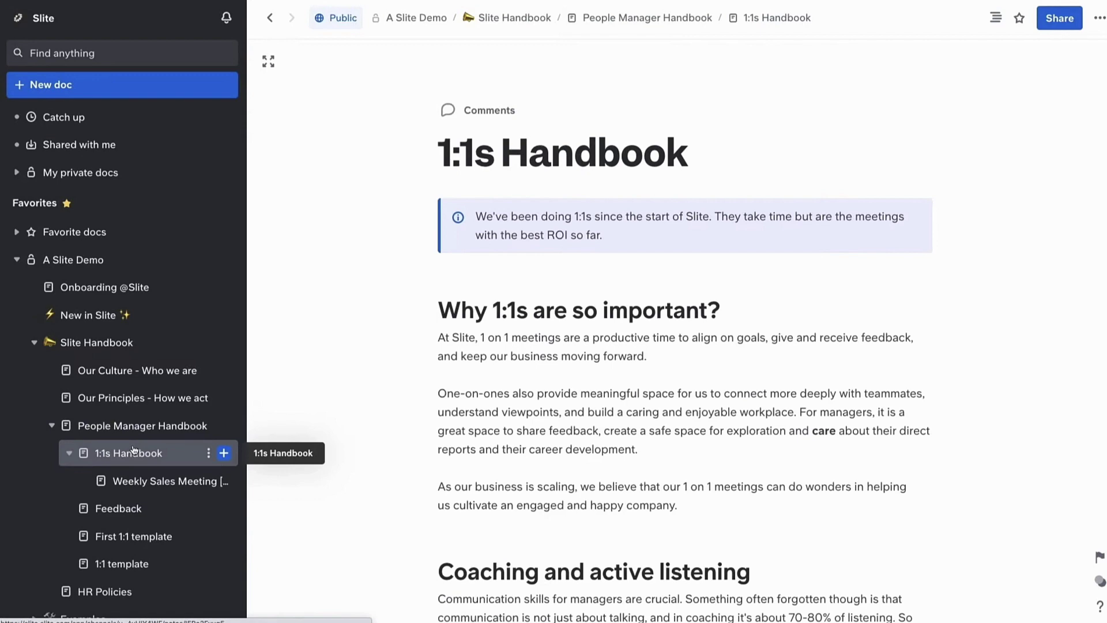
{"action": "left_click", "coordinate": [132, 513]}
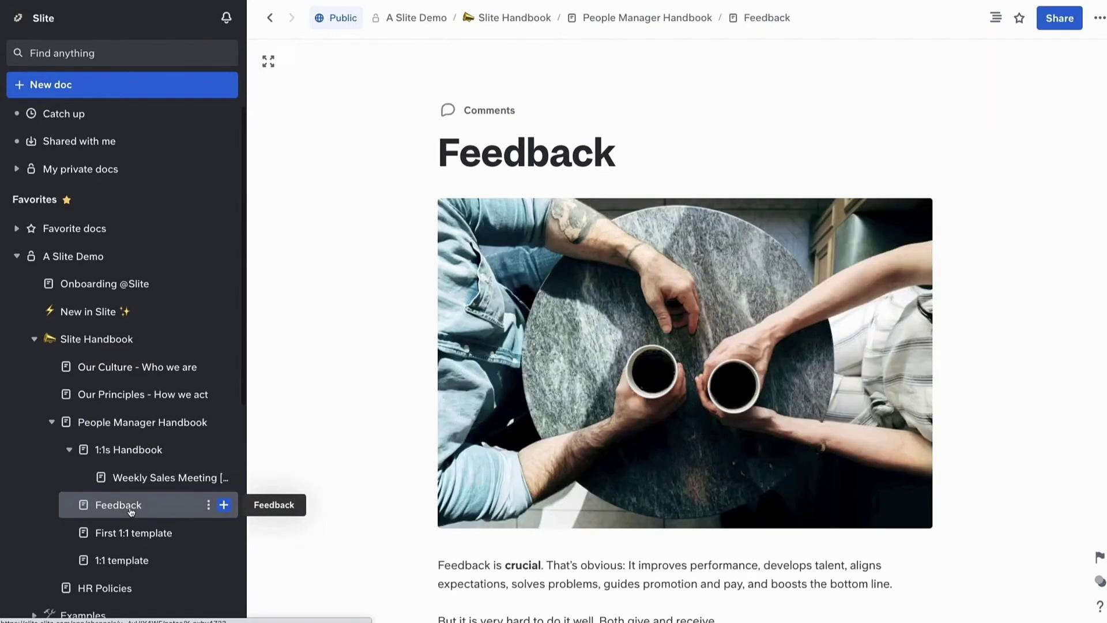
{"action": "left_click", "coordinate": [131, 537]}
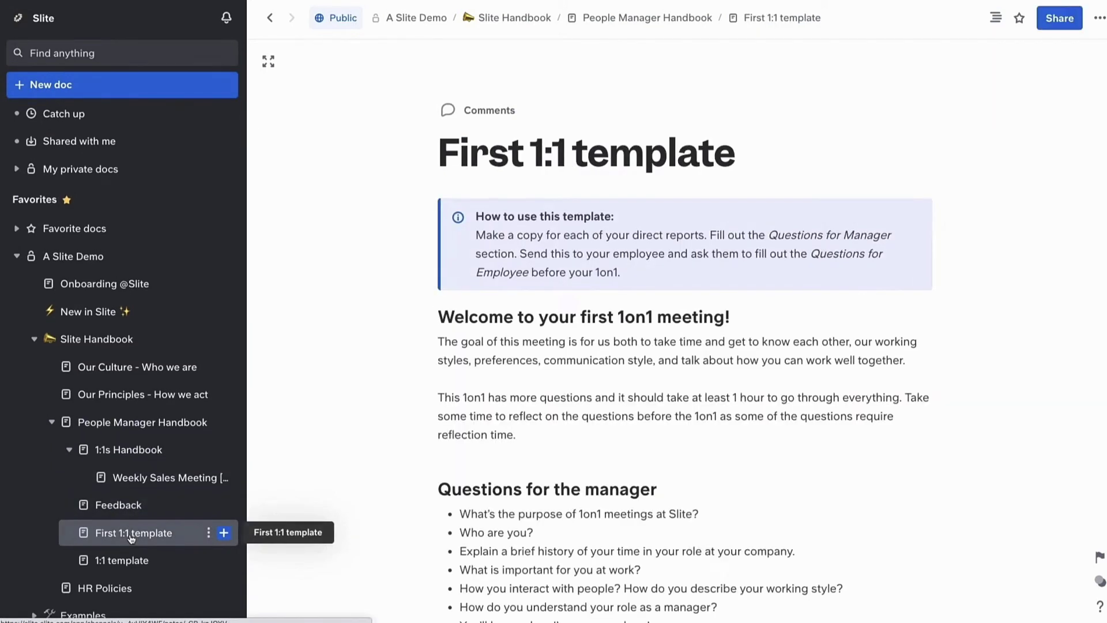
Step: Move the First 1:1 template above Our Principles, then view the Status column's options
{"action": "left_click_drag", "start_coordinate": [131, 538], "coordinate": [110, 372]}
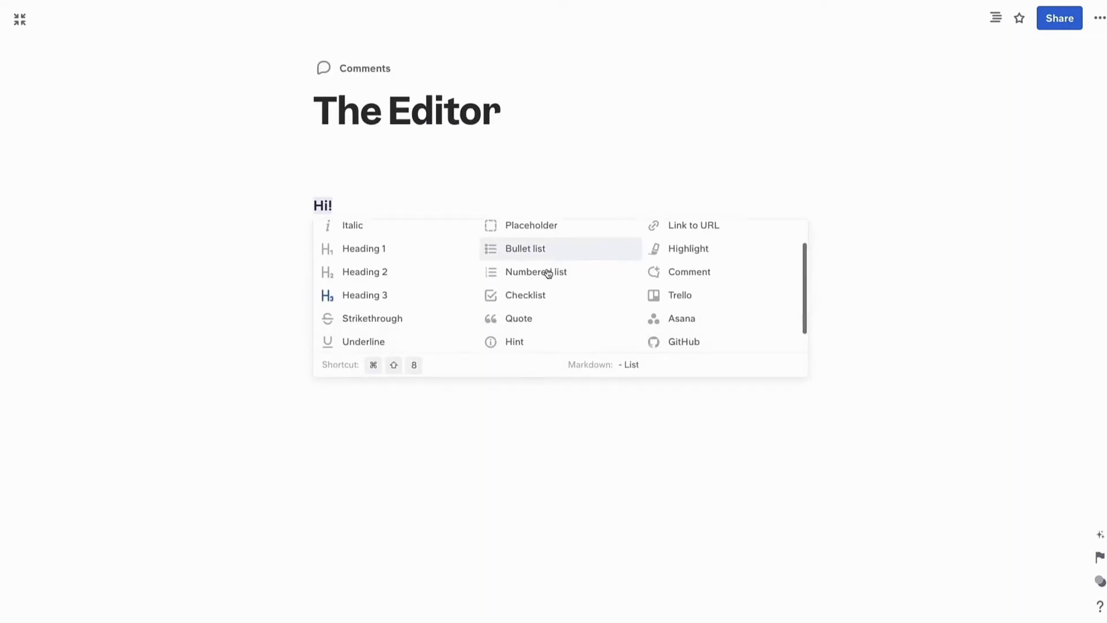
{"action": "scroll", "coordinate": [546, 272], "scroll_direction": "down", "scroll_amount": 2}
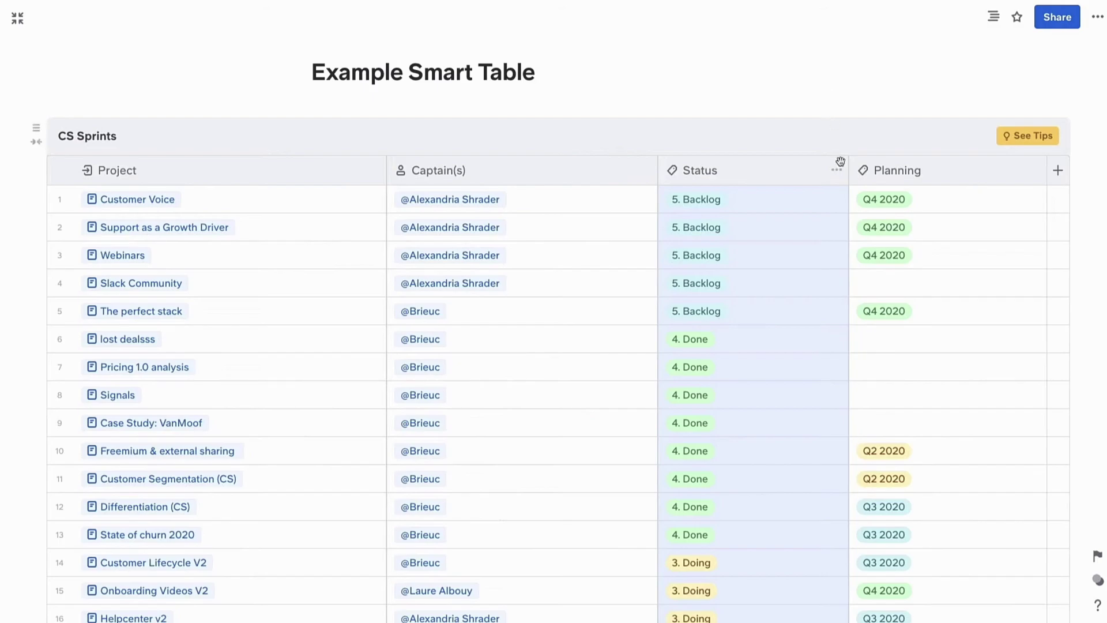
{"action": "left_click", "coordinate": [836, 169]}
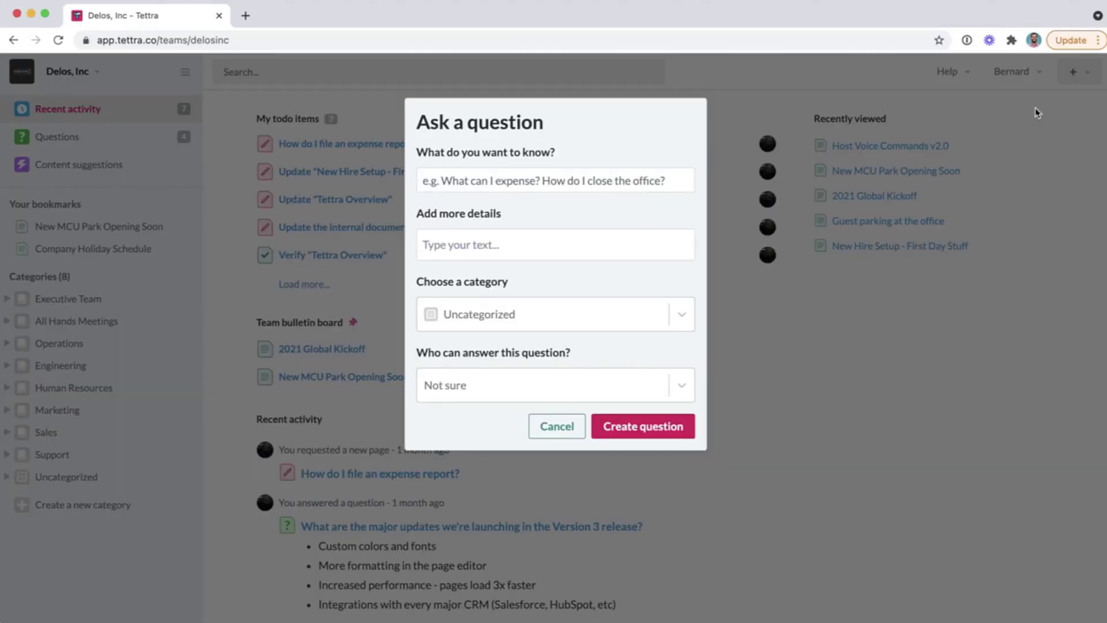
Step: Ask 'How do I submit a work from home request?' and choose who can answer
{"action": "left_click", "coordinate": [517, 182]}
{"action": "type", "text": "How do I submit a work from home request?"}
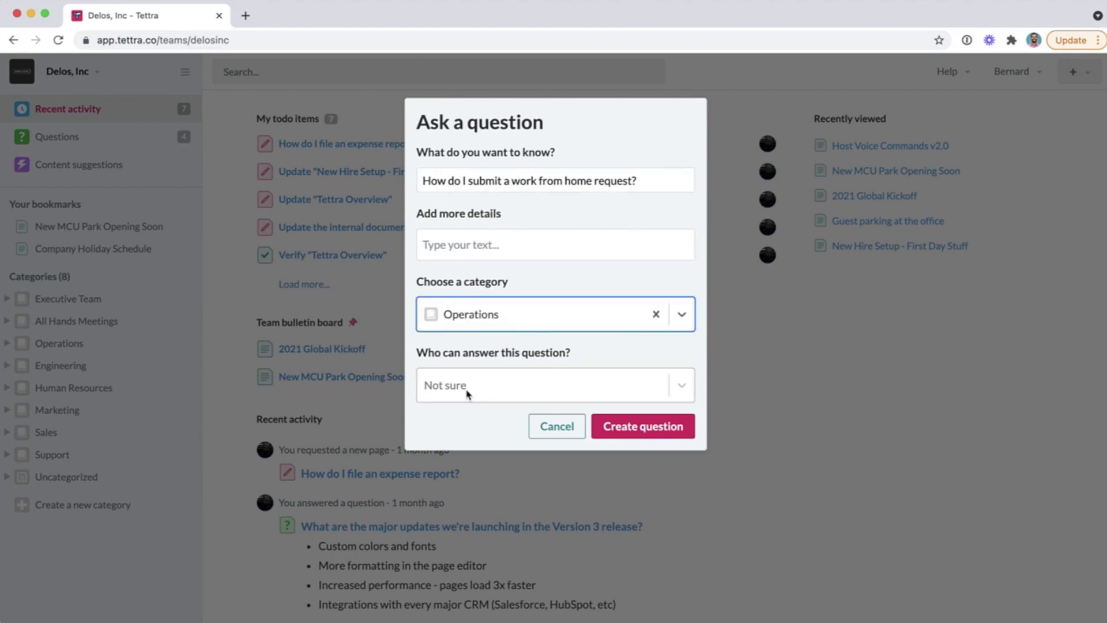
{"action": "left_click", "coordinate": [466, 386]}
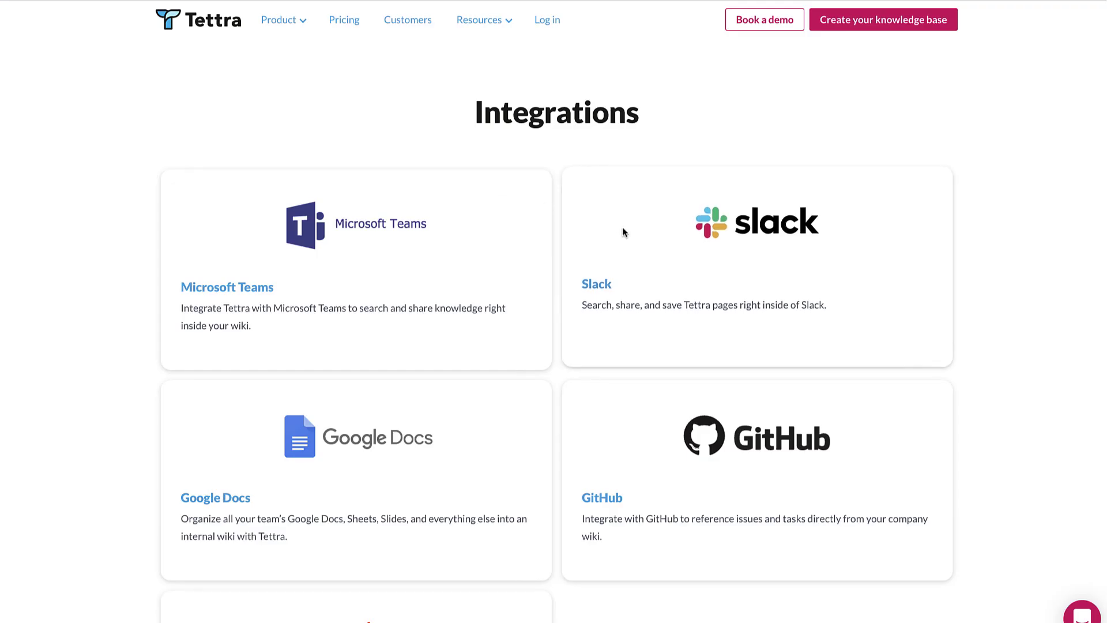
Step: Open the Slack card on Tettra's Integrations page and play its demo video
{"action": "left_click", "coordinate": [623, 229]}
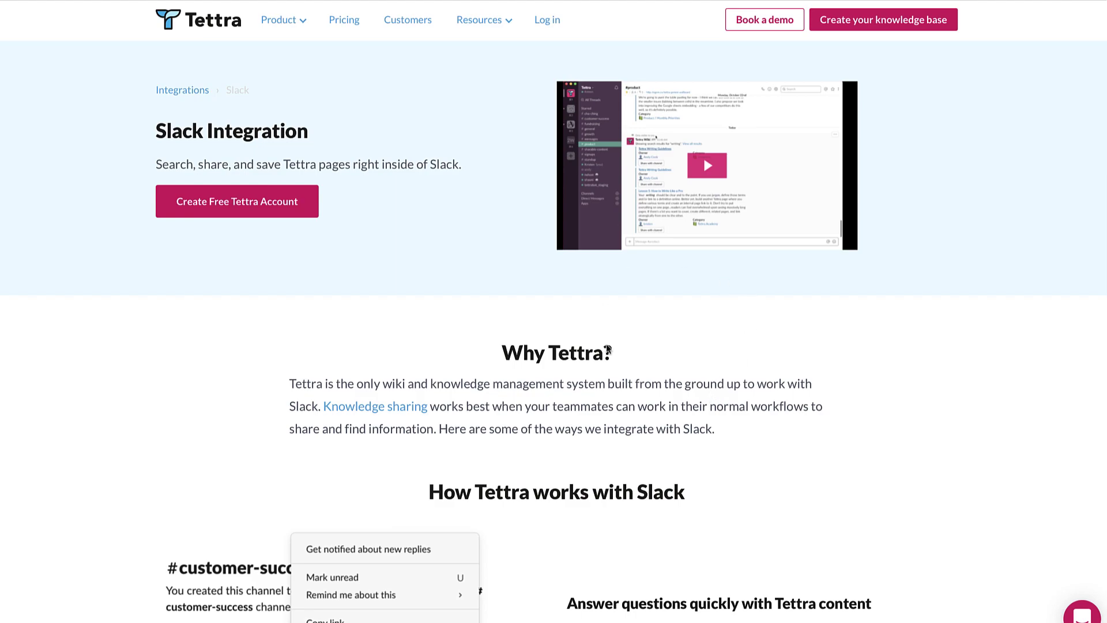
{"action": "left_click", "coordinate": [702, 225]}
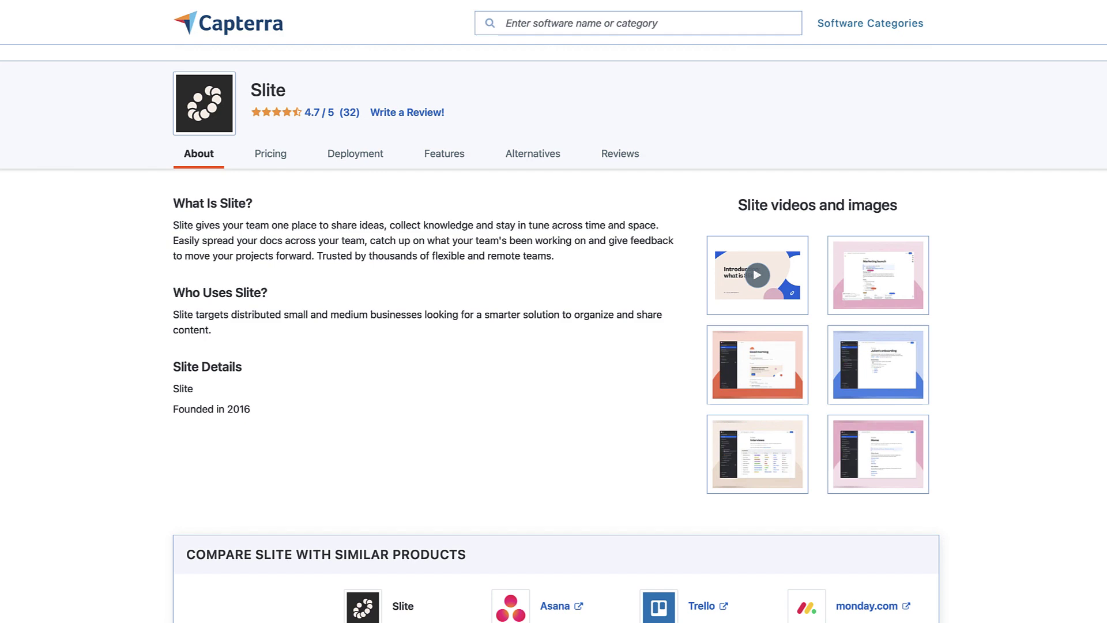
Step: Scroll the Capterra listings through Pricing, Deployment and Support down to Features
{"action": "scroll", "coordinate": [554, 346], "scroll_direction": "down", "scroll_amount": 10}
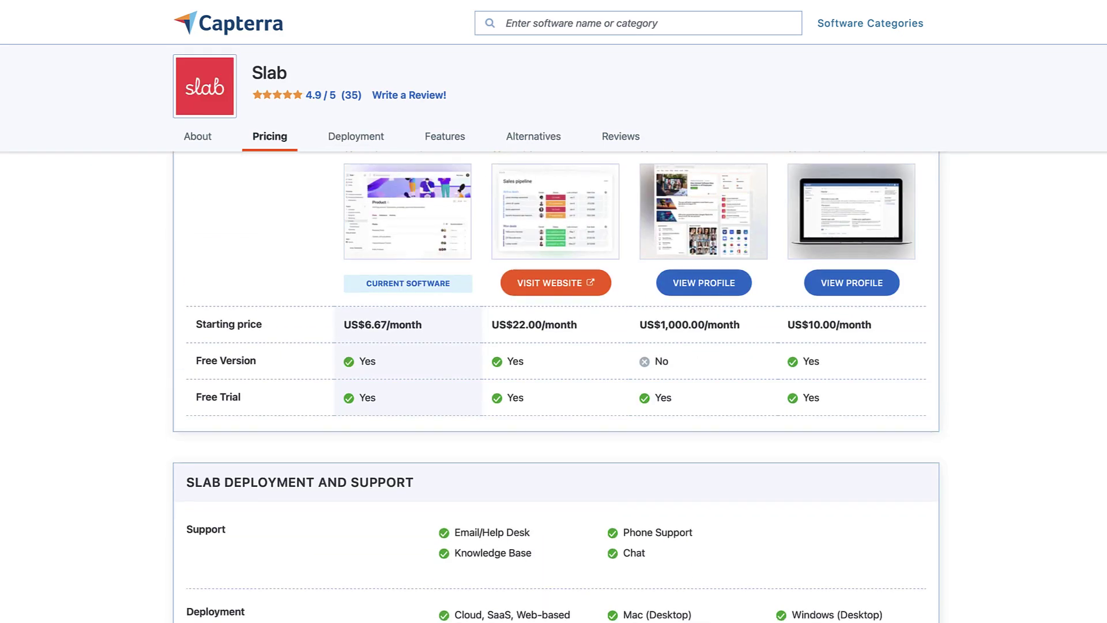
{"action": "scroll", "coordinate": [553, 346], "scroll_direction": "down", "scroll_amount": 3}
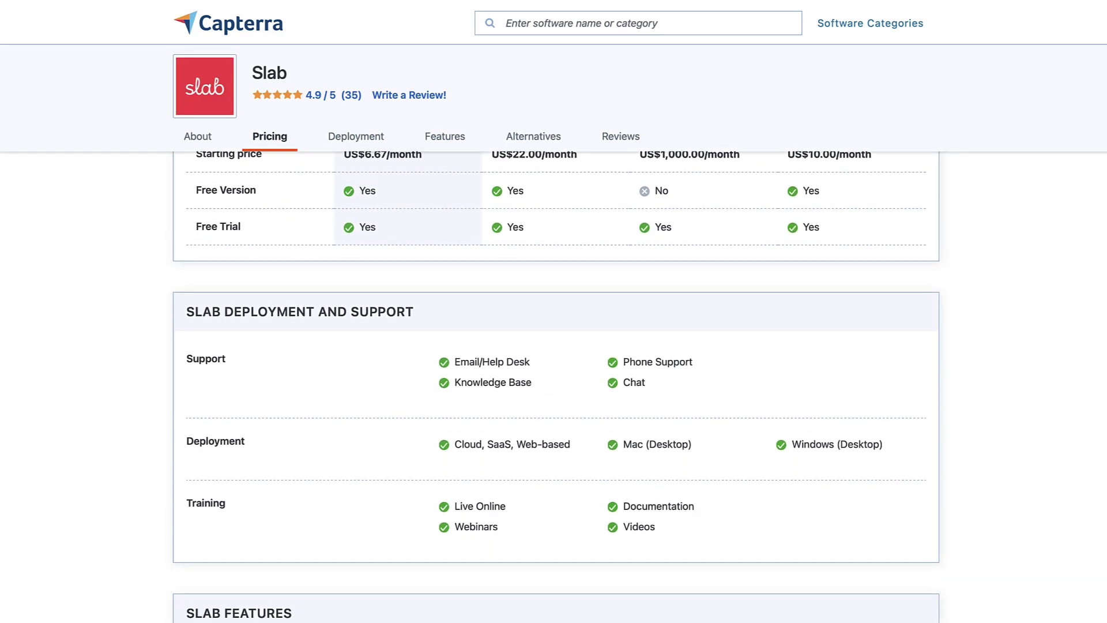
{"action": "scroll", "coordinate": [554, 384], "scroll_direction": "down", "scroll_amount": 4}
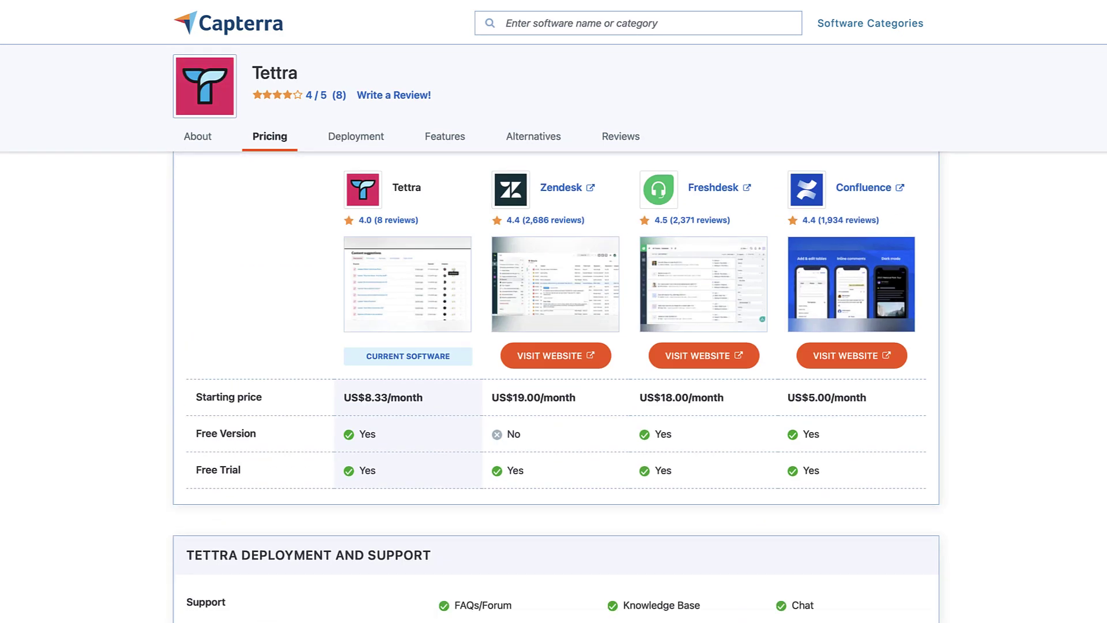
{"action": "scroll", "coordinate": [554, 383], "scroll_direction": "down", "scroll_amount": 4}
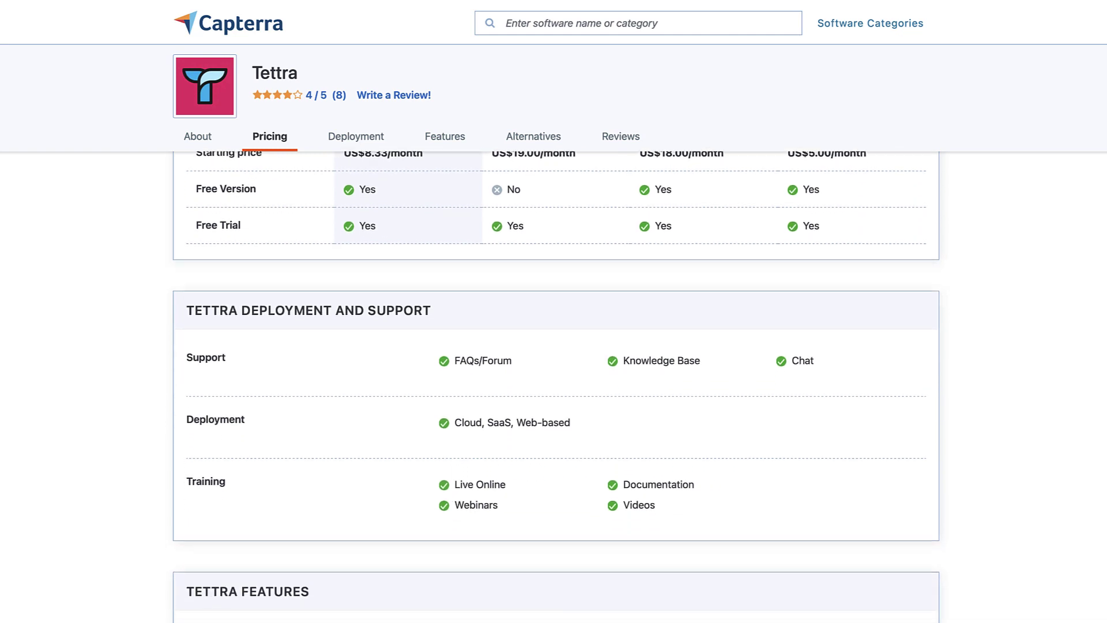
{"action": "scroll", "coordinate": [553, 383], "scroll_direction": "down", "scroll_amount": 4}
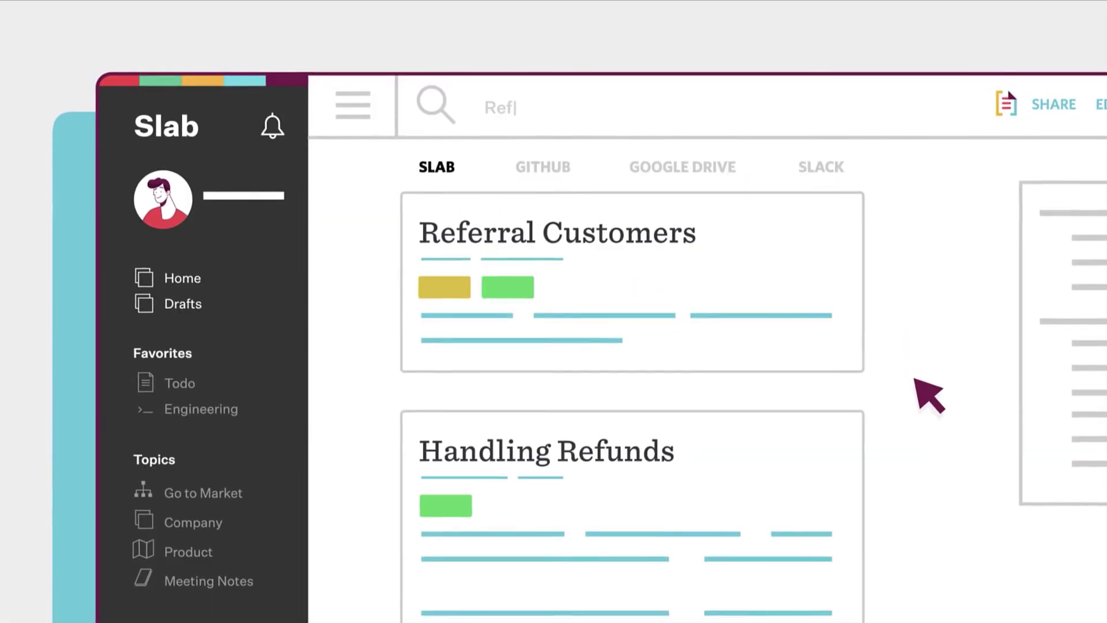